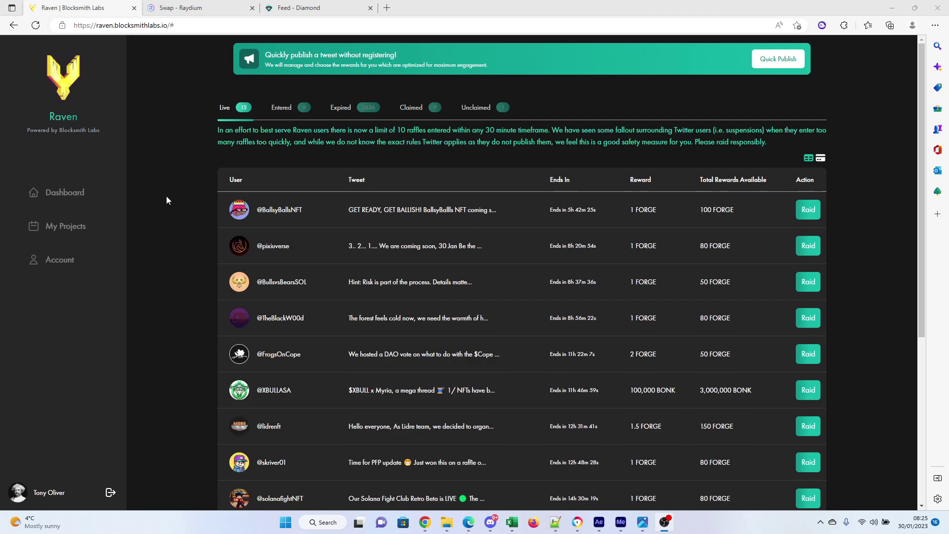
Unlock the Phantom wallet with its password to reveal the $3.93 SOL balance
click(822, 24)
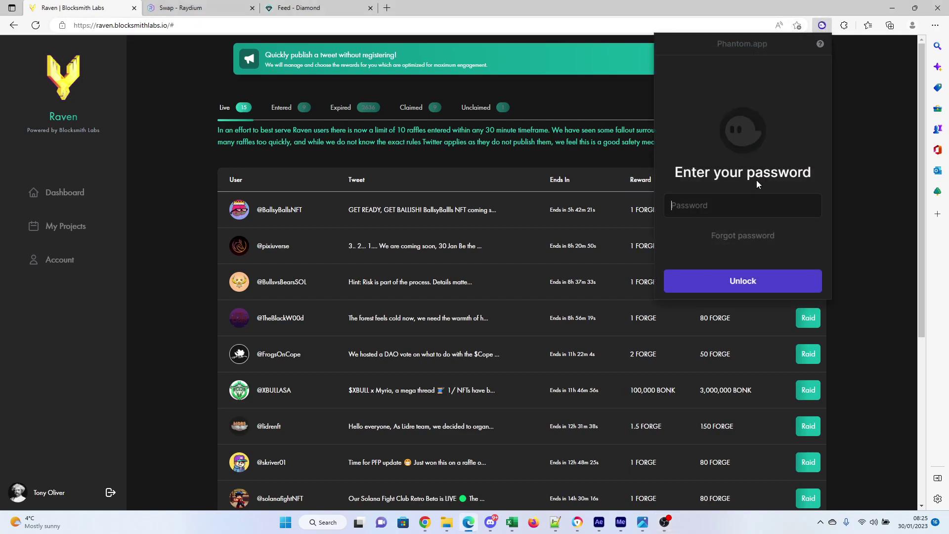
text(••••)
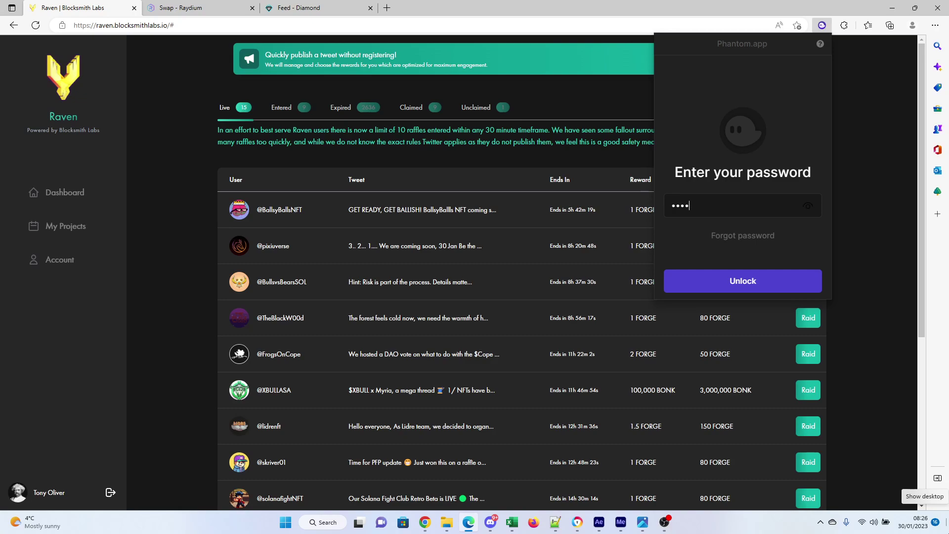
text(•••••)
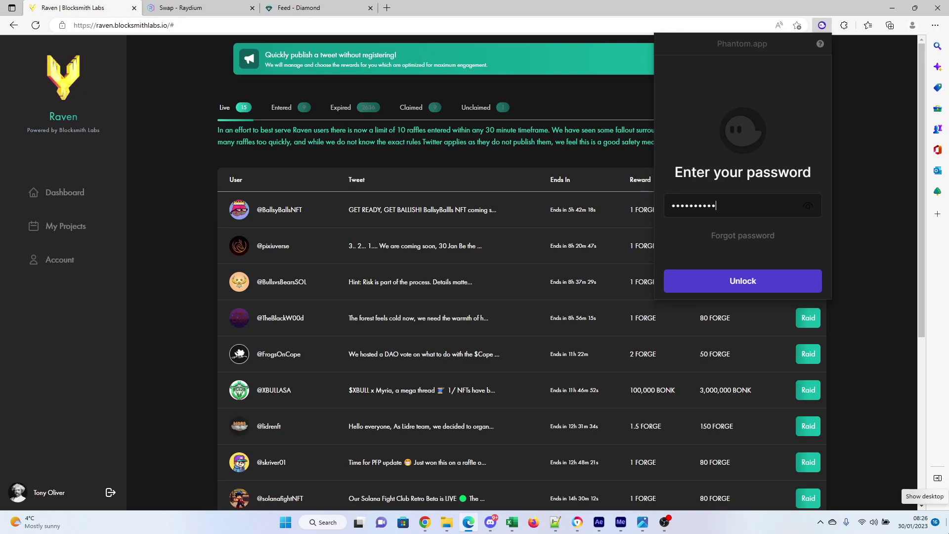
key(Return)
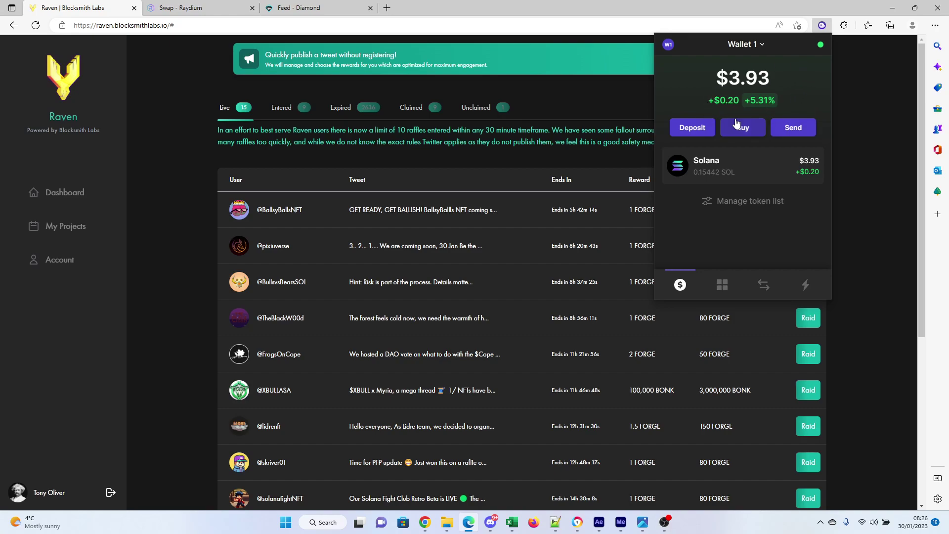
click(863, 88)
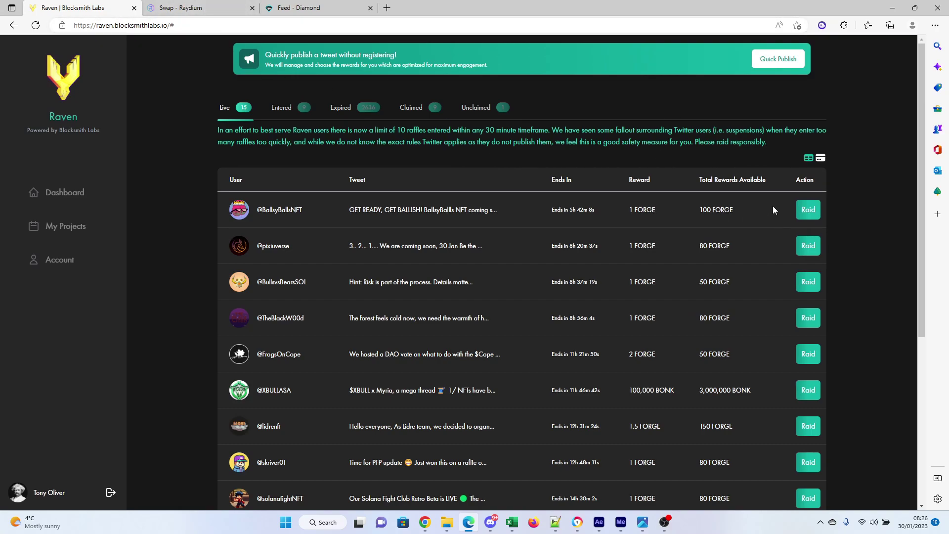
click(807, 248)
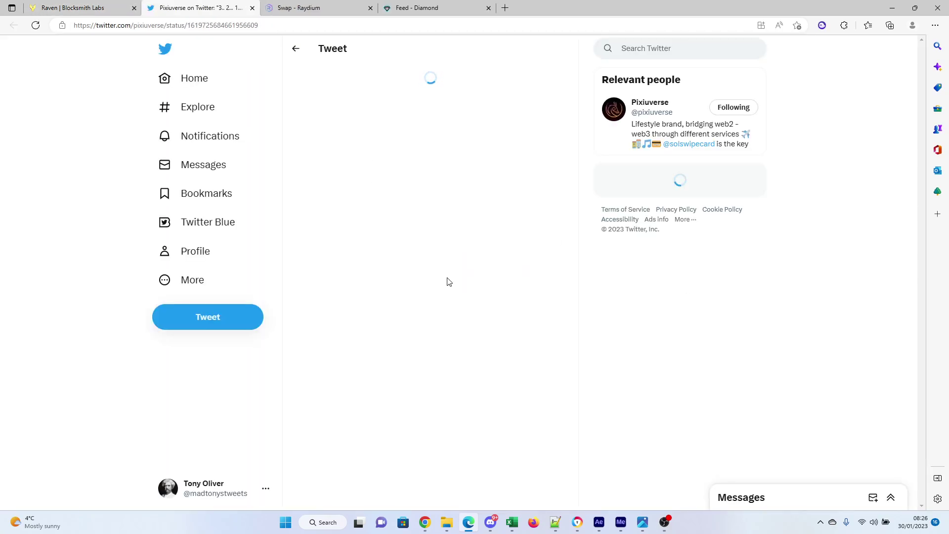
click(464, 410)
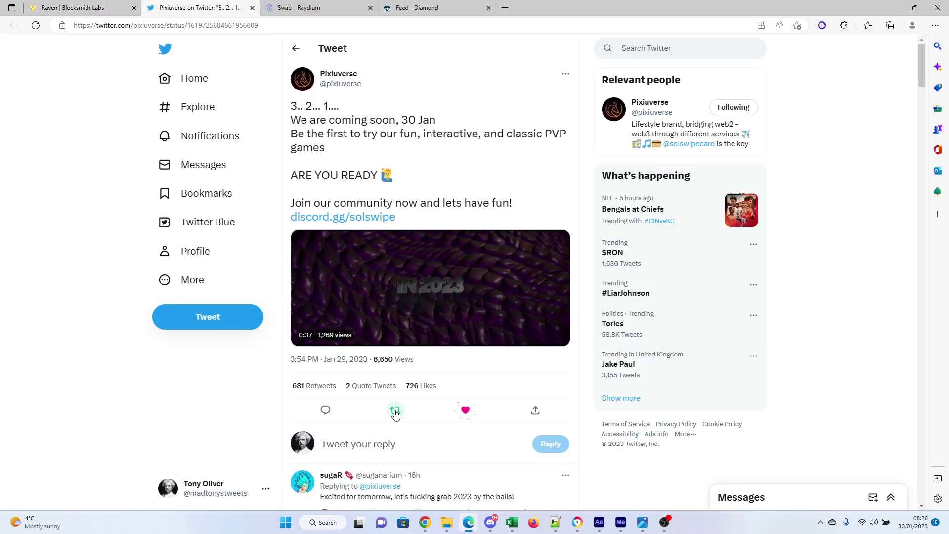
click(395, 410)
click(364, 411)
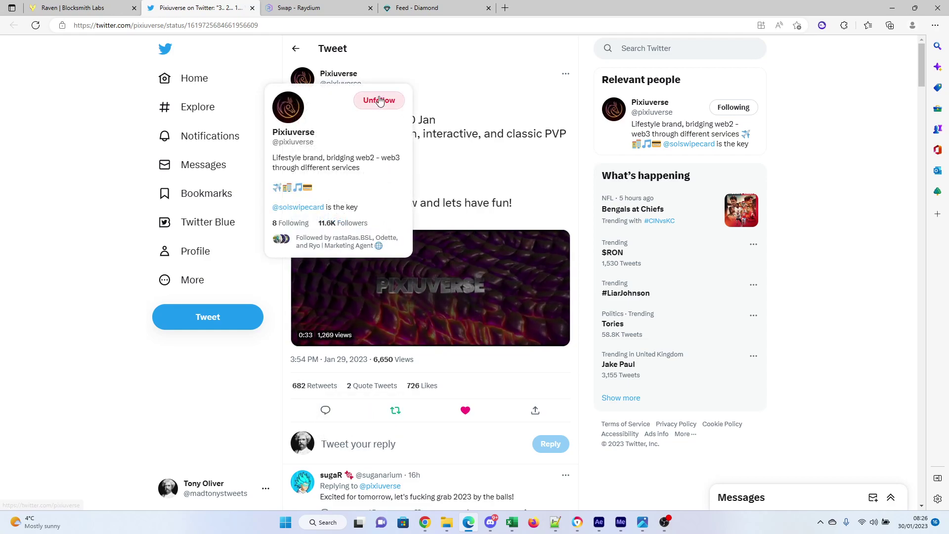
Enter the Pixiuverse raffle and close its details panel
click(67, 6)
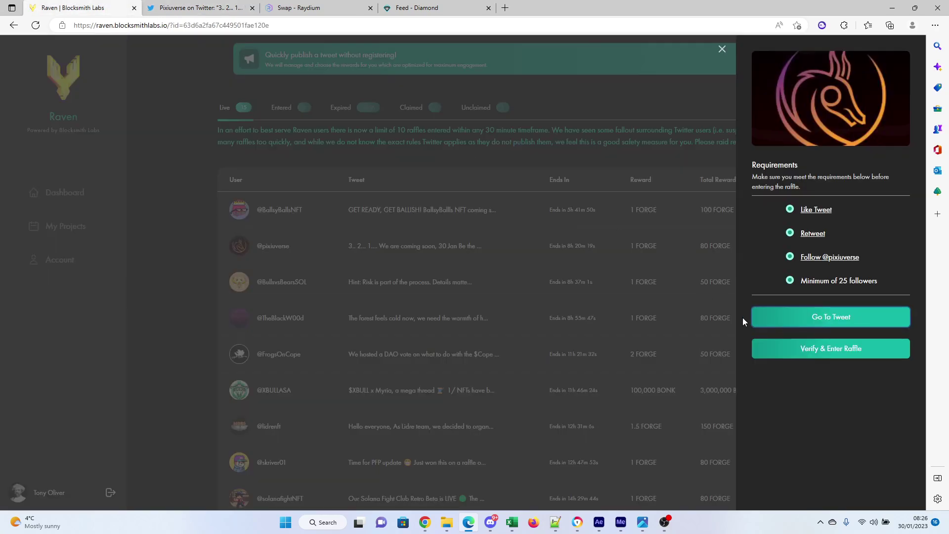
click(817, 353)
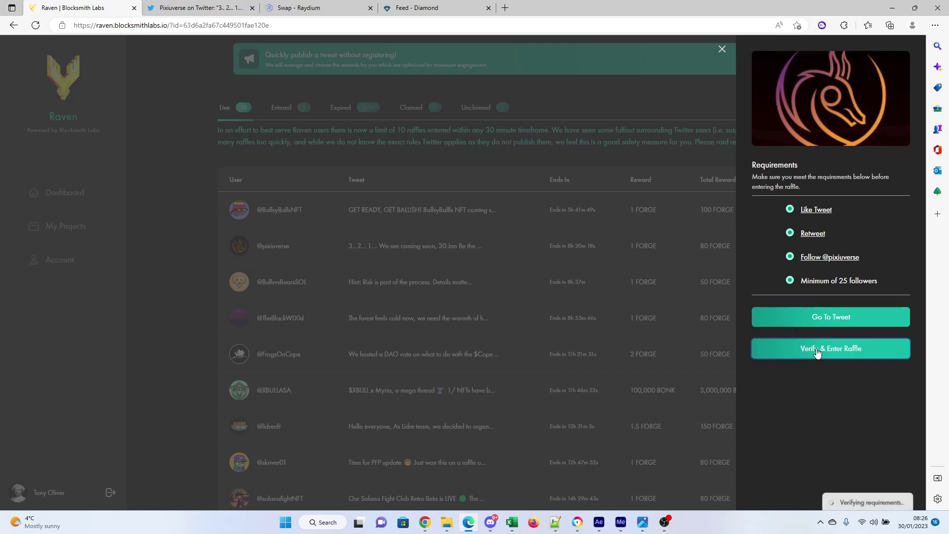
click(672, 350)
click(808, 284)
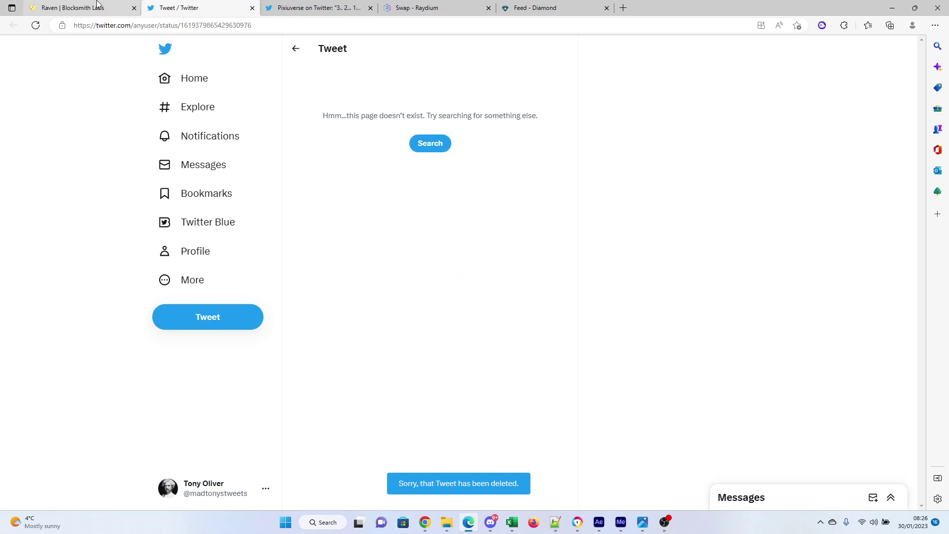
click(113, 7)
click(663, 253)
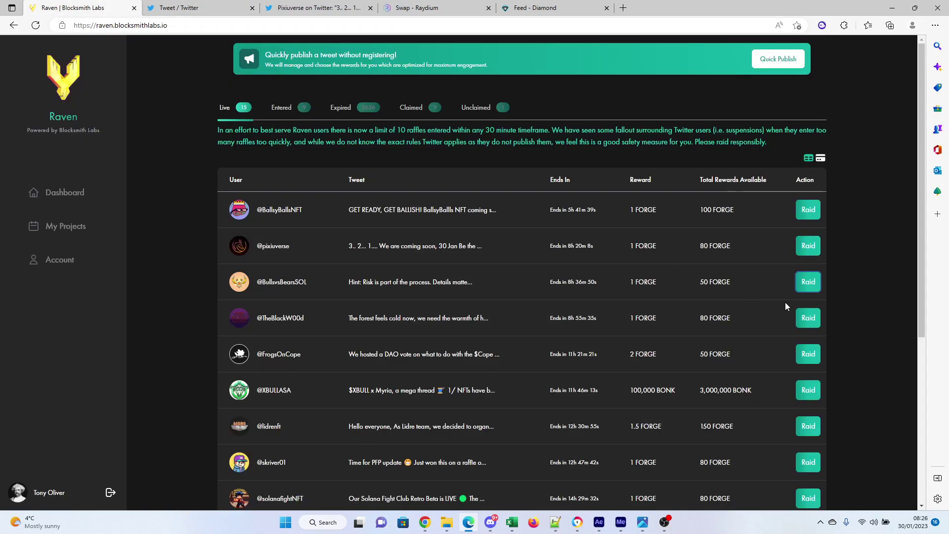
Copy TheBlackW00d raffle's required comment words and open its tweet
click(809, 318)
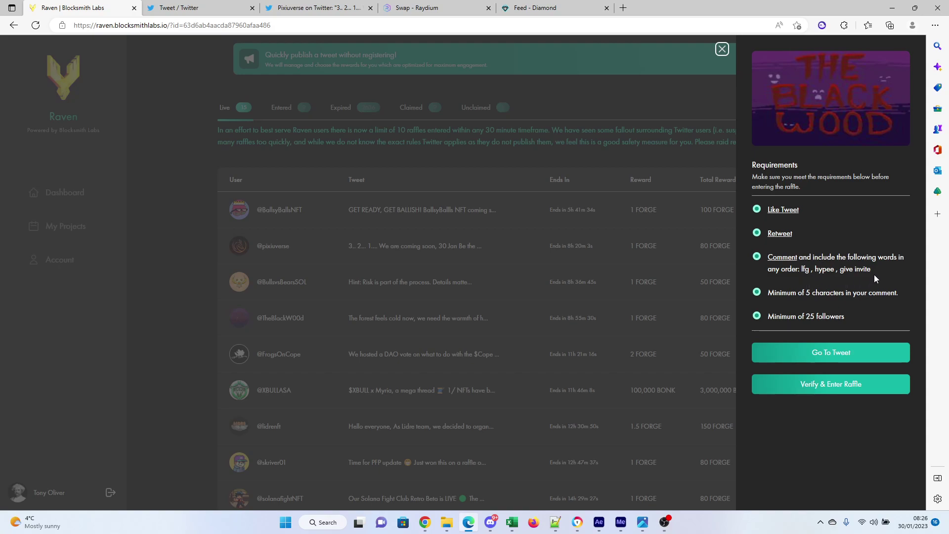
drag(870, 268, 798, 268)
key(ctrl+c)
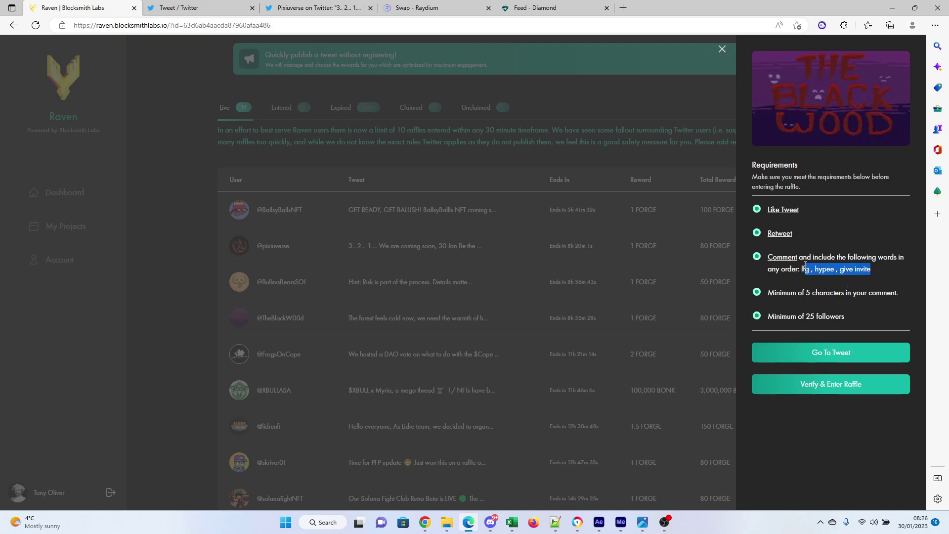
right_click(805, 268)
click(807, 280)
click(825, 350)
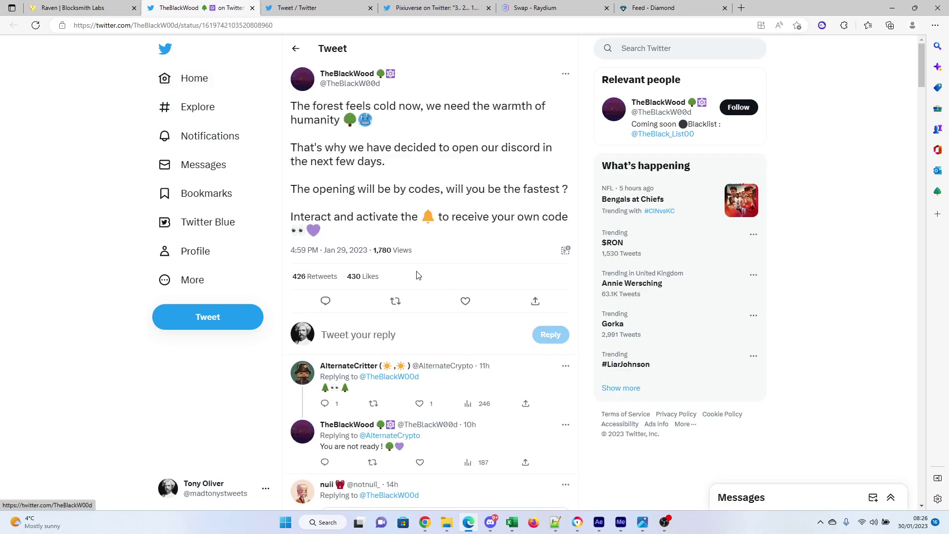
Like and retweet TheBlackW00d's tweet and follow the account
click(465, 300)
click(391, 300)
click(362, 300)
mouse_move(346, 73)
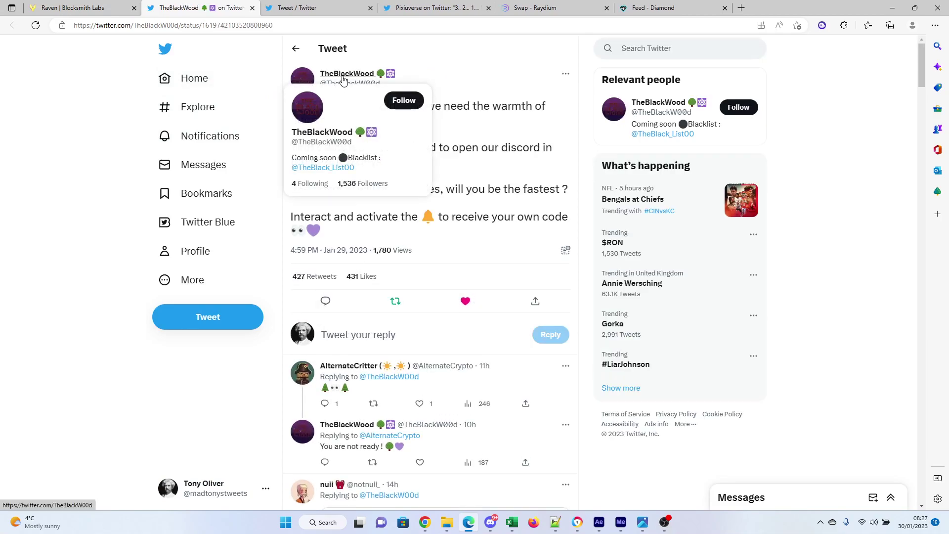
click(404, 100)
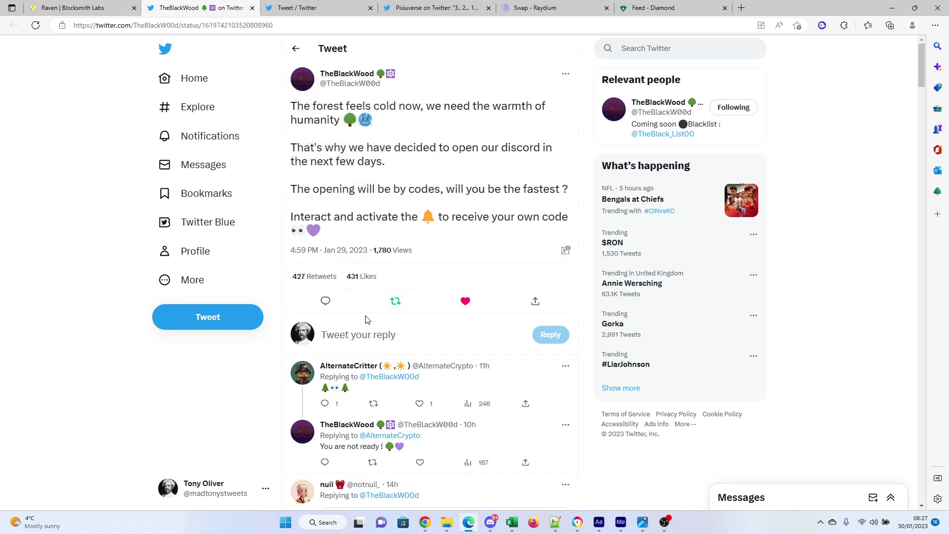
Post the reply 'lfg, hypee, give invite' and return to the Raven tab
click(355, 334)
right_click(352, 345)
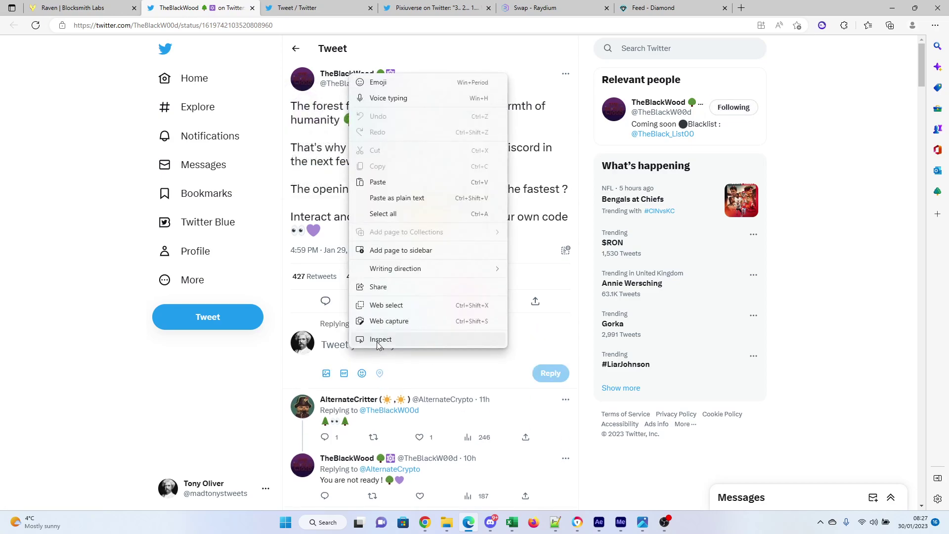
click(395, 185)
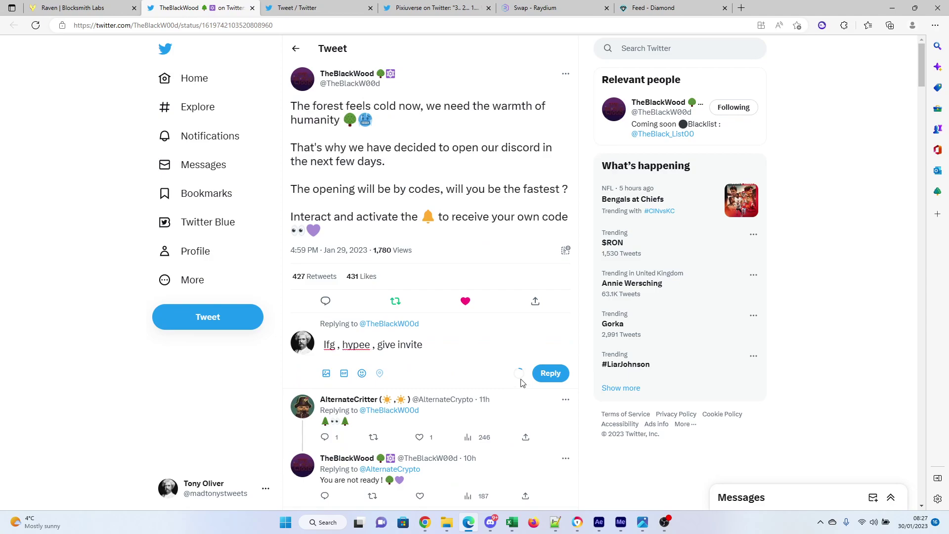
click(543, 374)
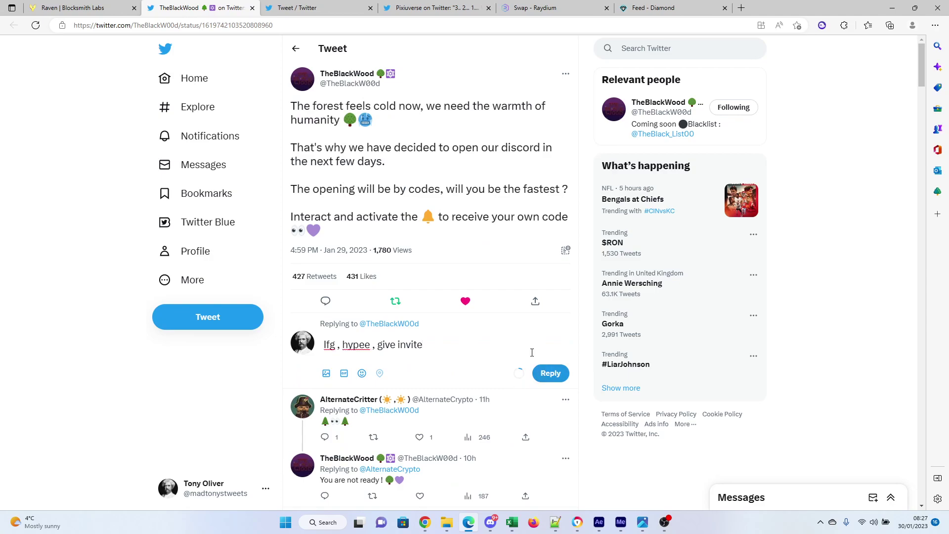
click(298, 6)
key(ctrl+1)
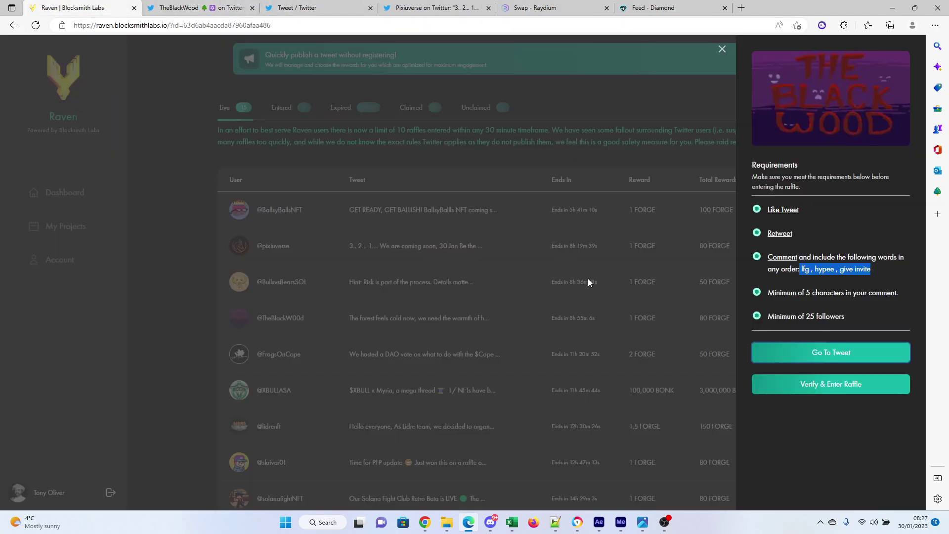
Verify and enter TheBlackW00d's raffle, then close its side panel
click(831, 385)
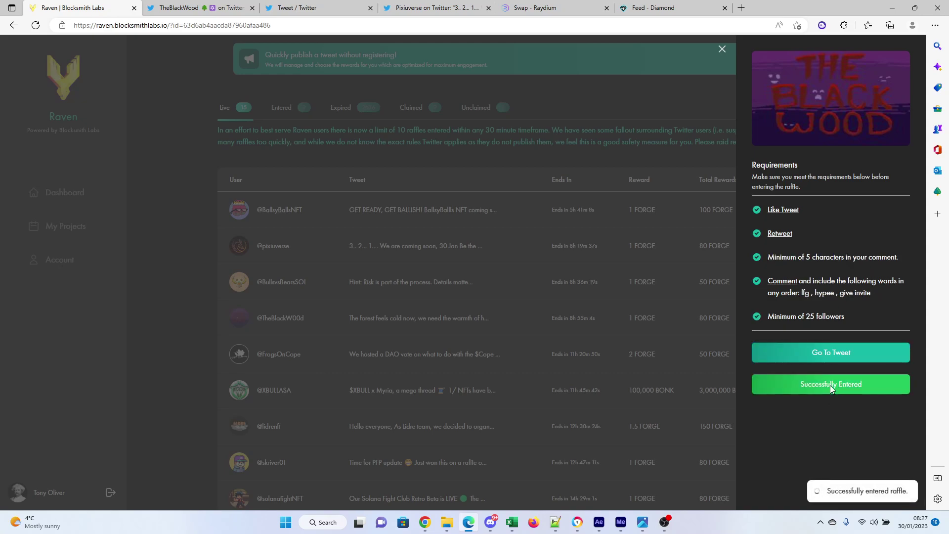
click(572, 319)
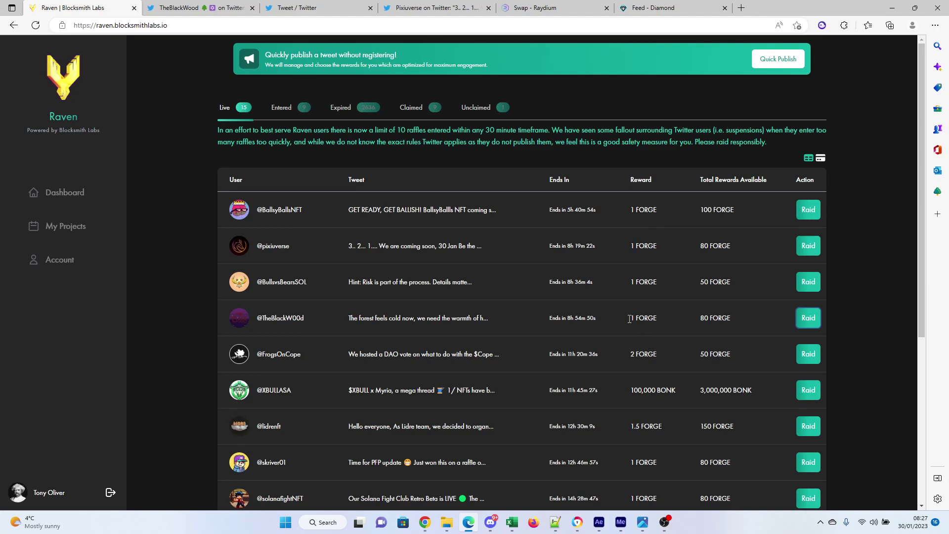
Claim the Little_Bonkers 1 FORGE reward from Unclaimed and check the $3.93 Phantom balance
click(413, 109)
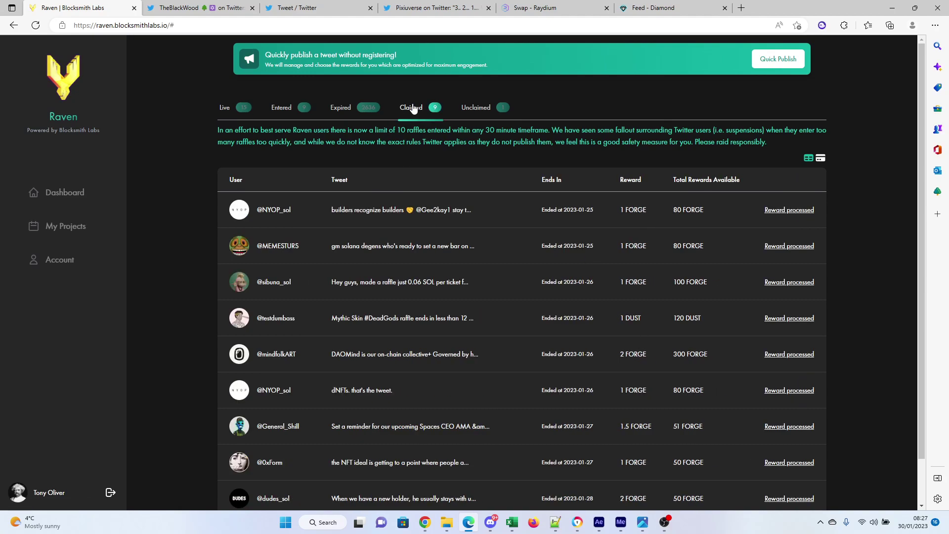
scroll(564, 304, down, 1)
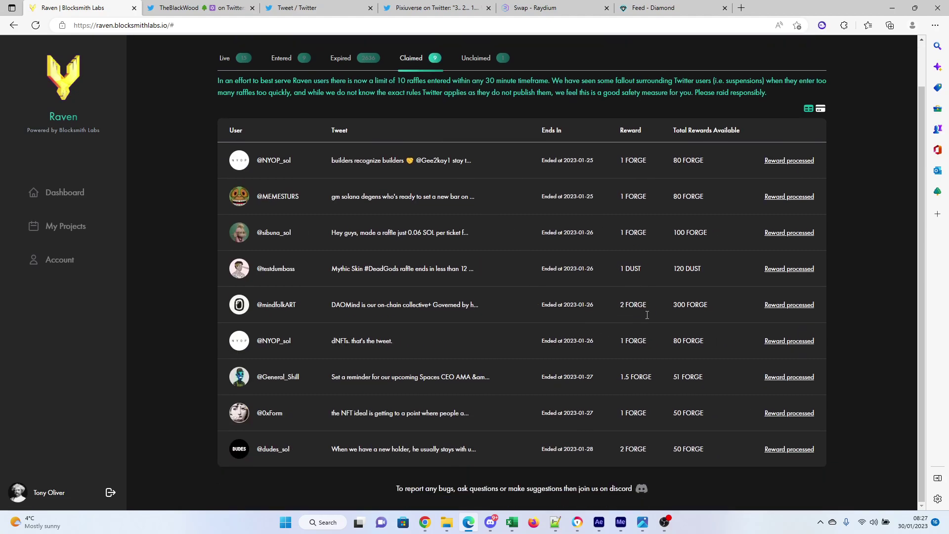
scroll(635, 252, up, 1)
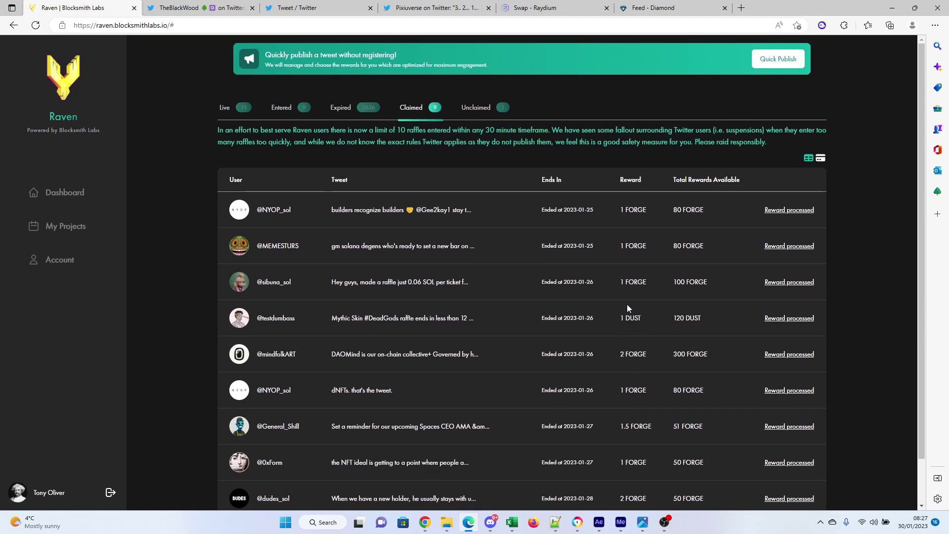
click(484, 108)
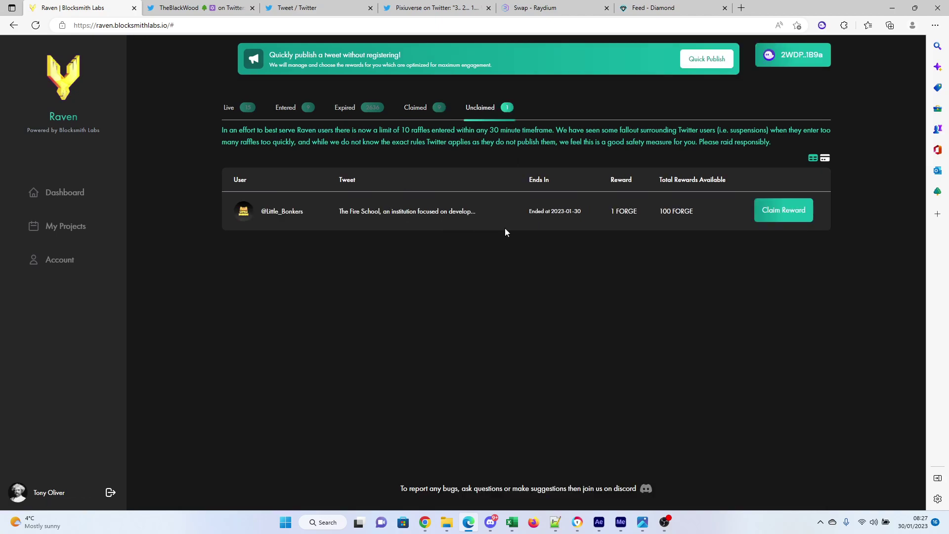
click(793, 217)
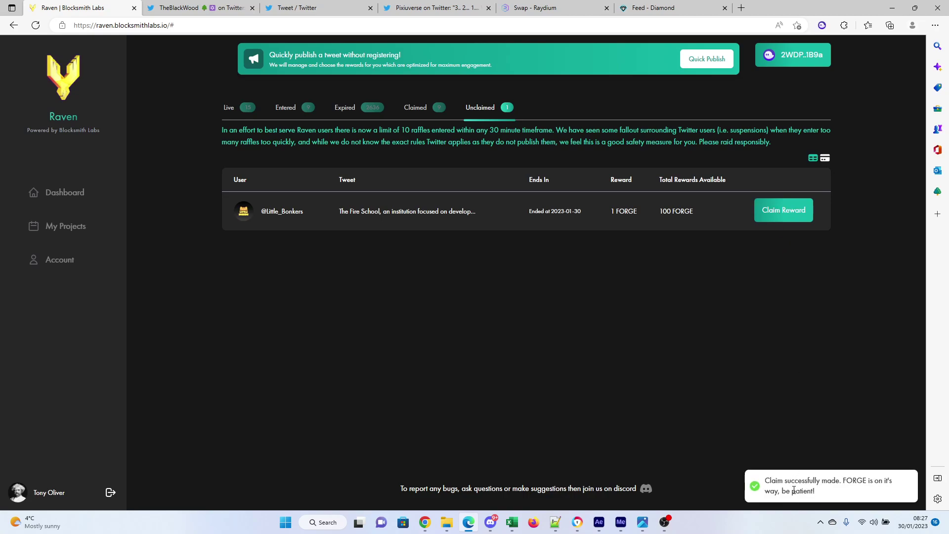
click(820, 26)
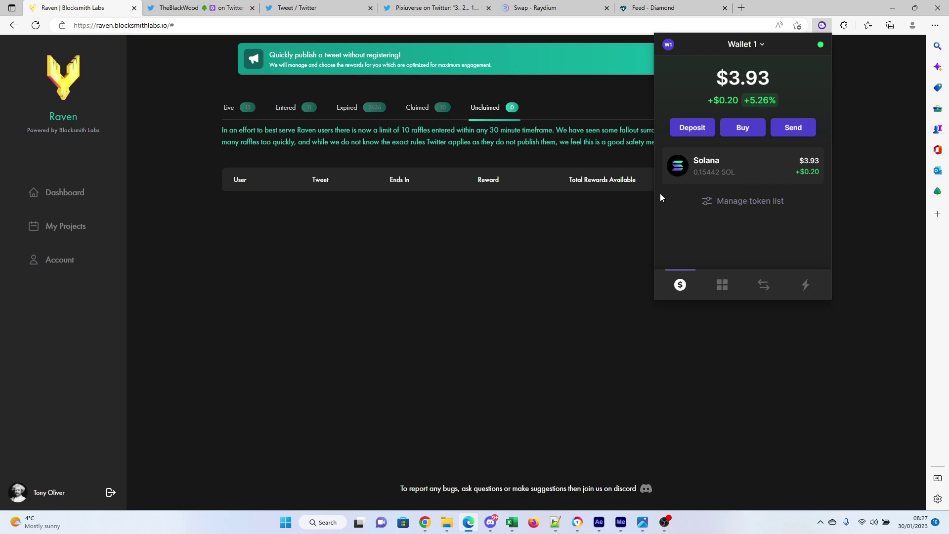
Enter the full 1 FORGE balance in Raydium's swap form, quoting about 0.007015 SOL
click(557, 6)
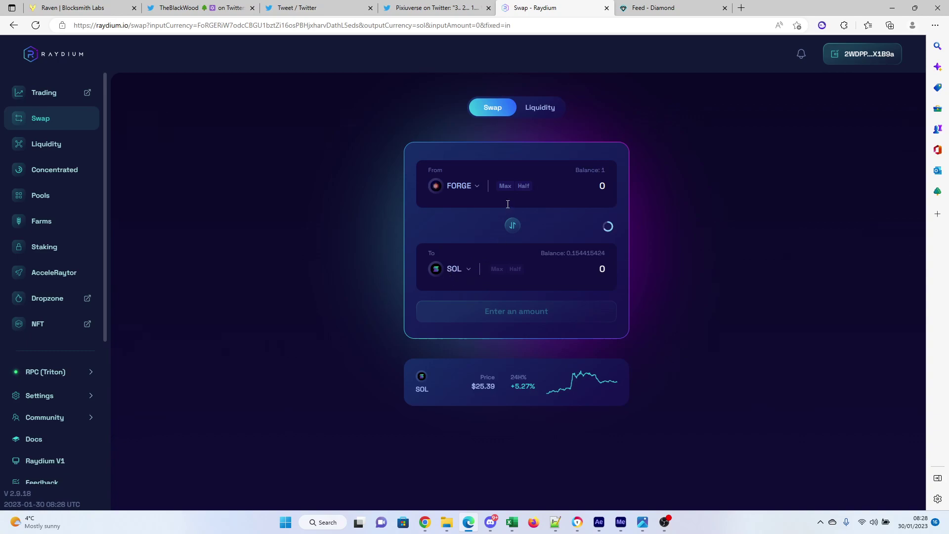
click(502, 186)
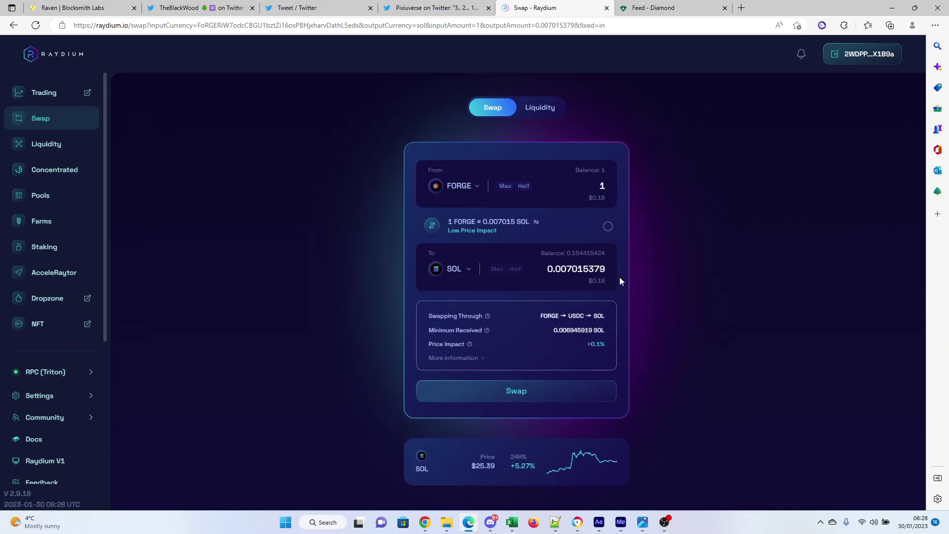
Swap 1 FORGE to SOL, approve it in Phantom, and confirm the $4.26 balance
click(524, 396)
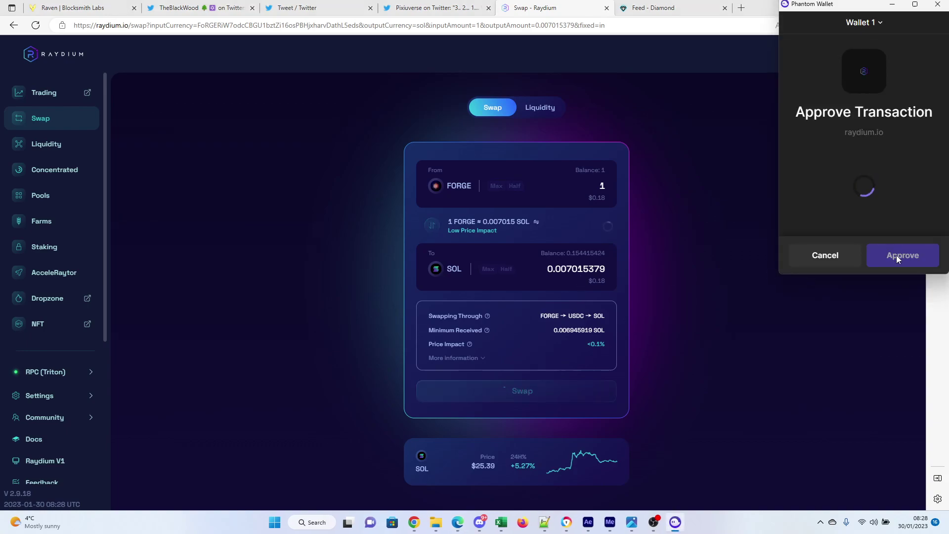
click(897, 254)
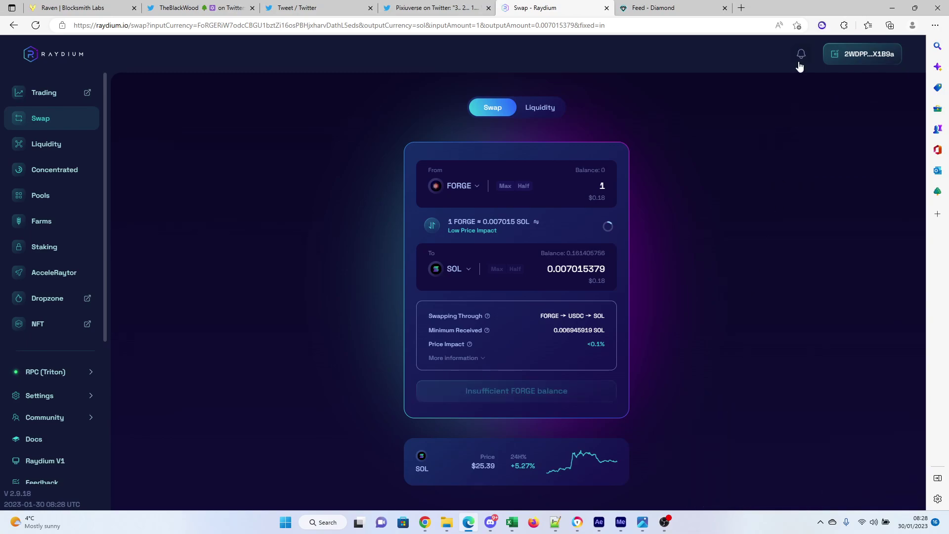
click(822, 27)
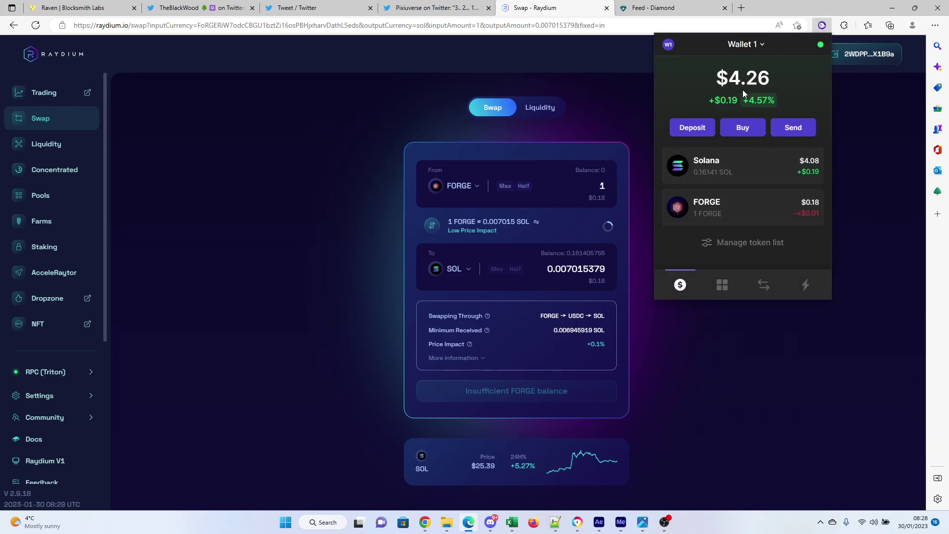
click(740, 336)
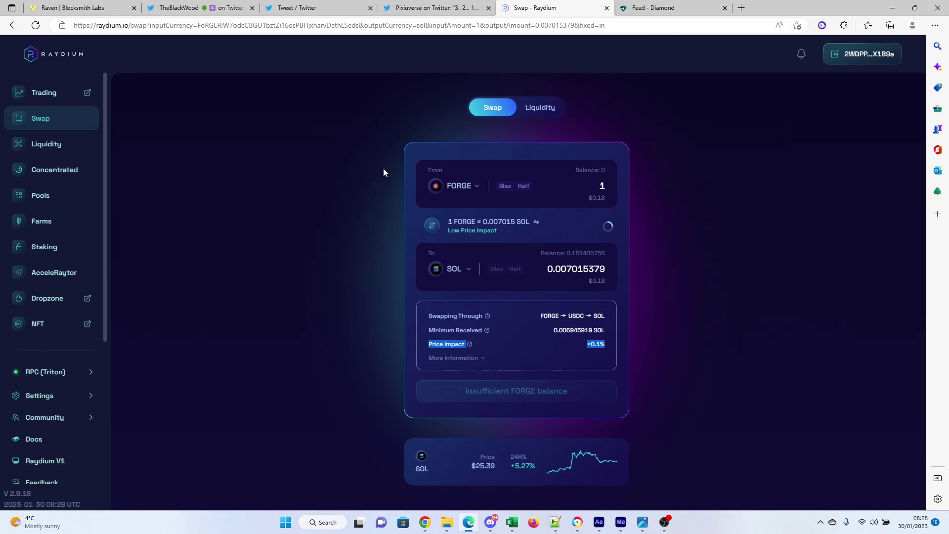